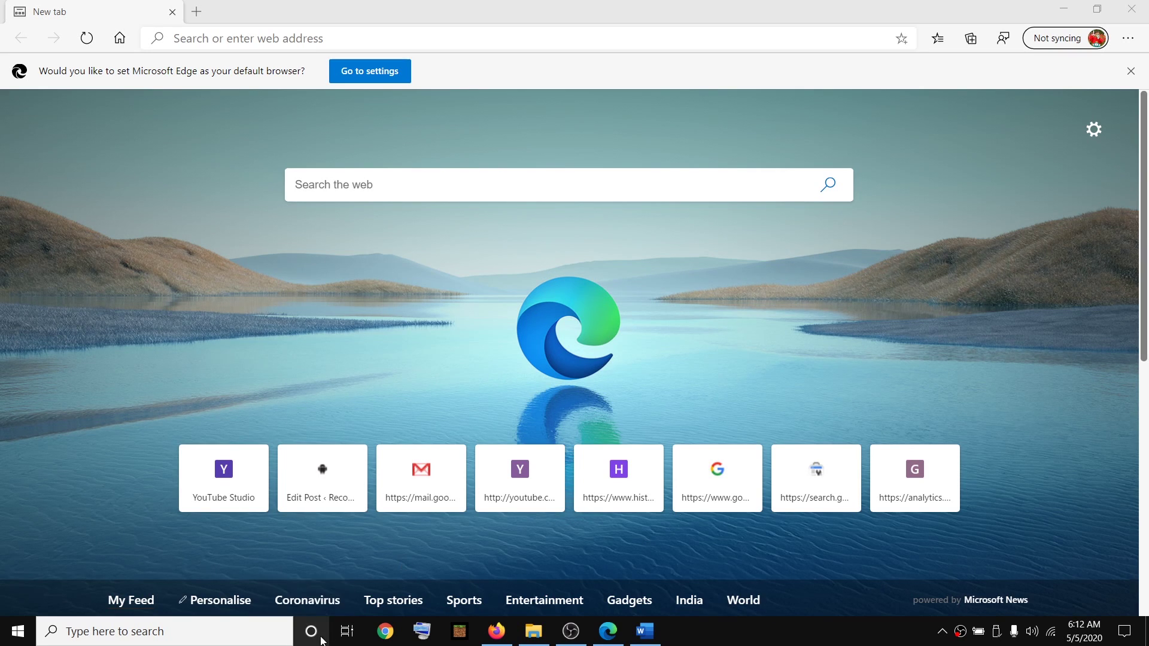
# - Open Apps & features by searching 'apps & features' in the taskbar search
pyautogui.click(140, 631)
pyautogui.write('app')
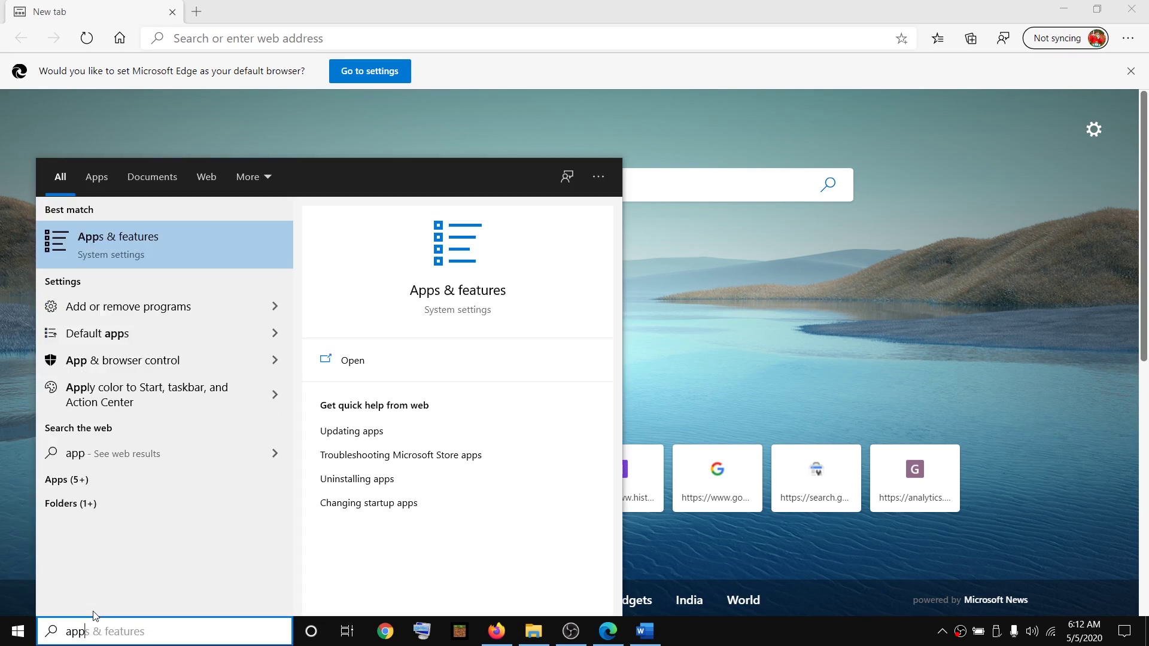
pyautogui.write('s')
pyautogui.click(168, 631)
pyautogui.moveTo(168, 631); pyautogui.dragTo(65, 631)
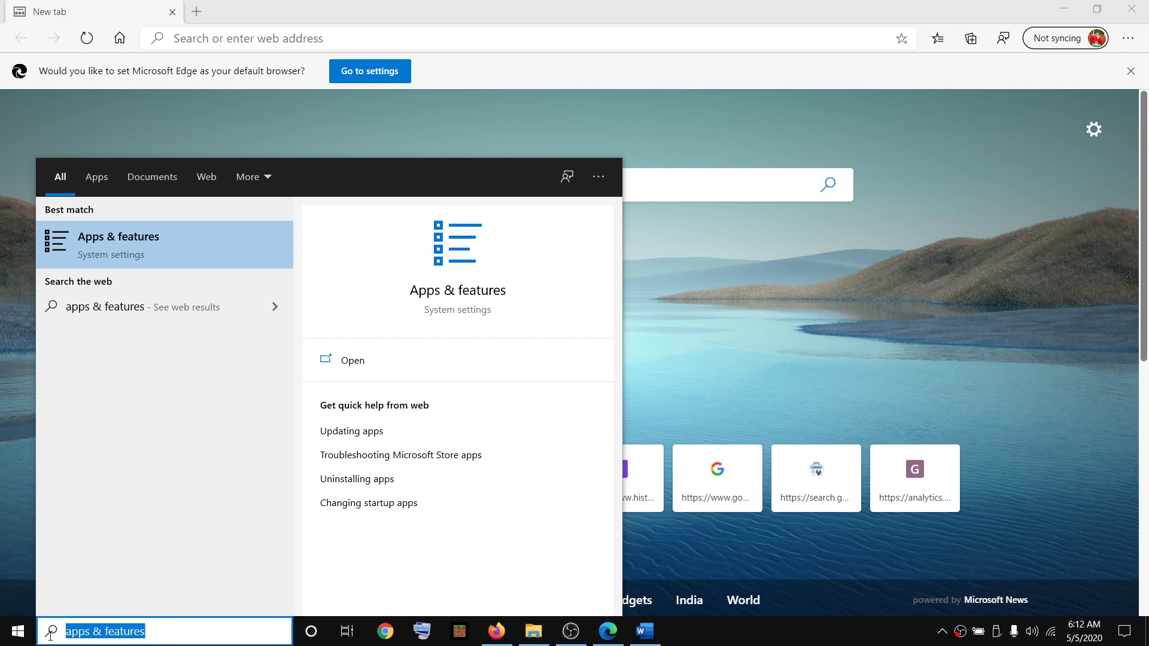
pyautogui.click(165, 254)
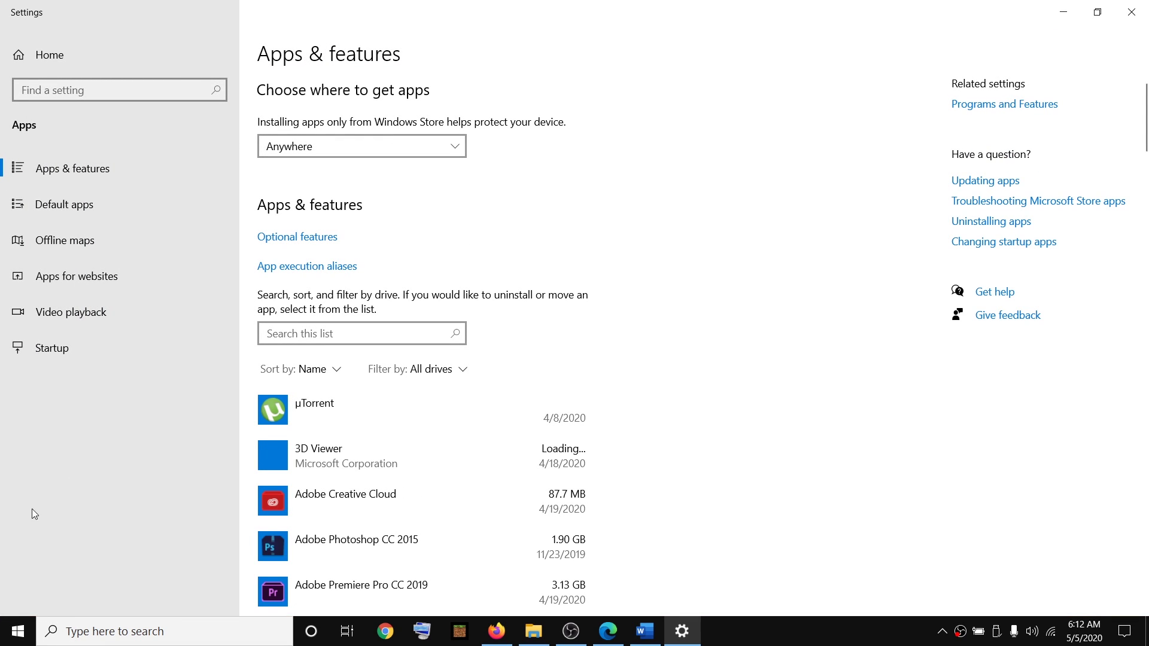
# - Reopen Apps & features from the Start right-click menu and begin filtering the app list
pyautogui.rightClick(18, 633)
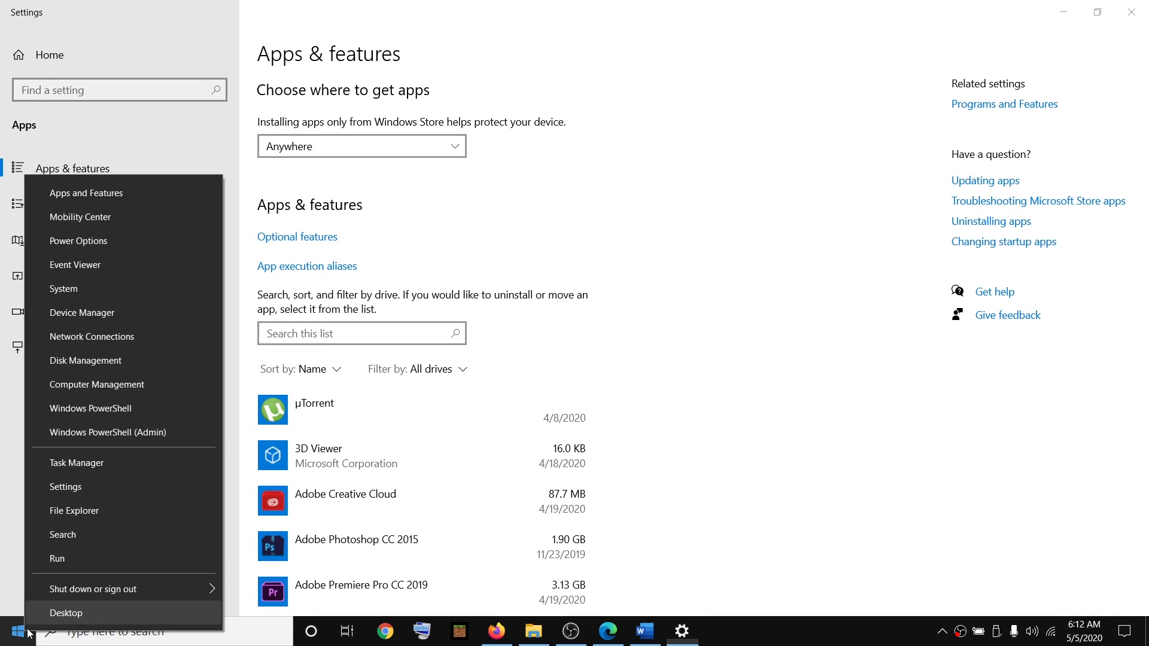
pyautogui.click(109, 195)
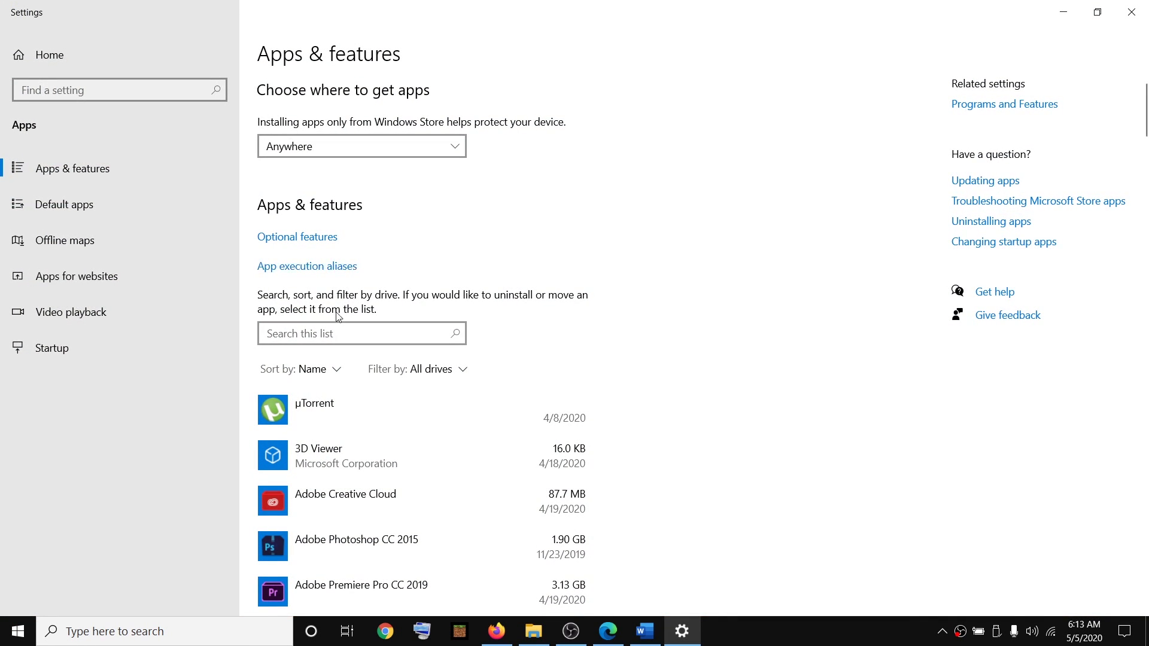
pyautogui.click(319, 335)
pyautogui.write('edge')
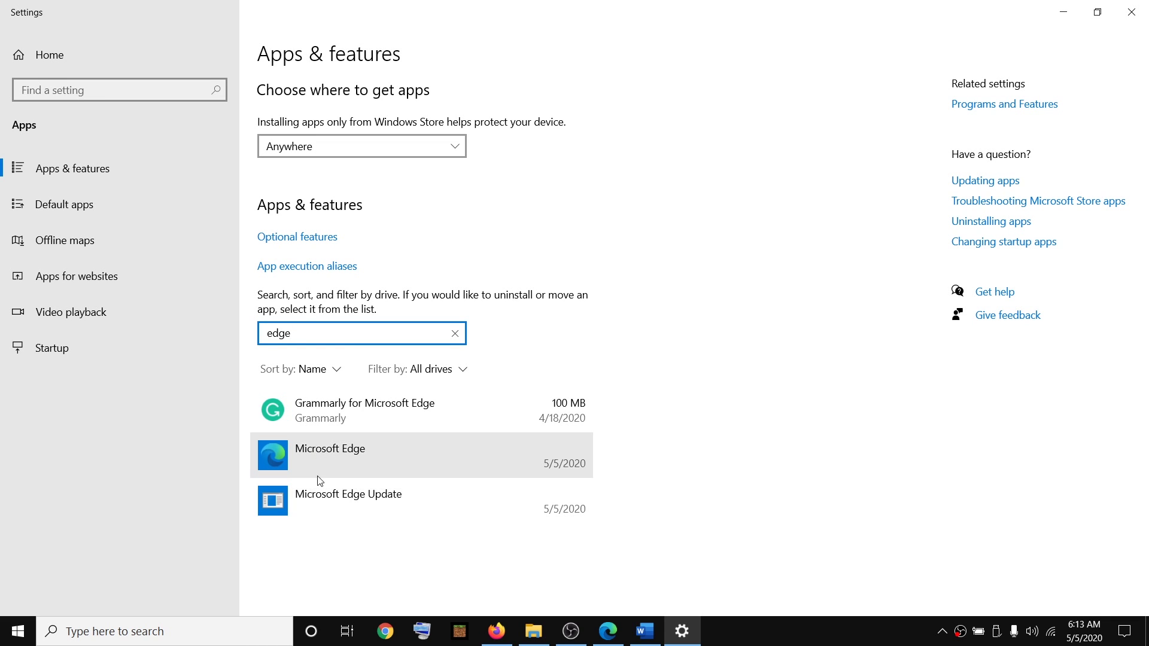
# - Search Windows for 'edge', then dismiss the results to return to the filtered list
pyautogui.click(149, 628)
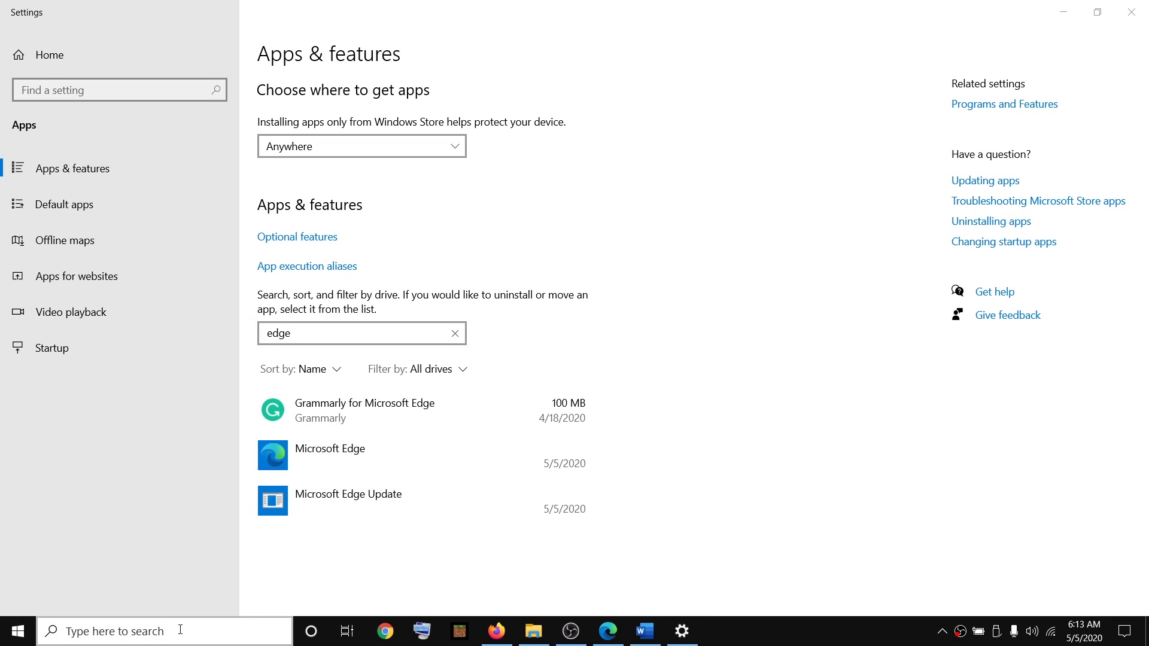
pyautogui.write('edge')
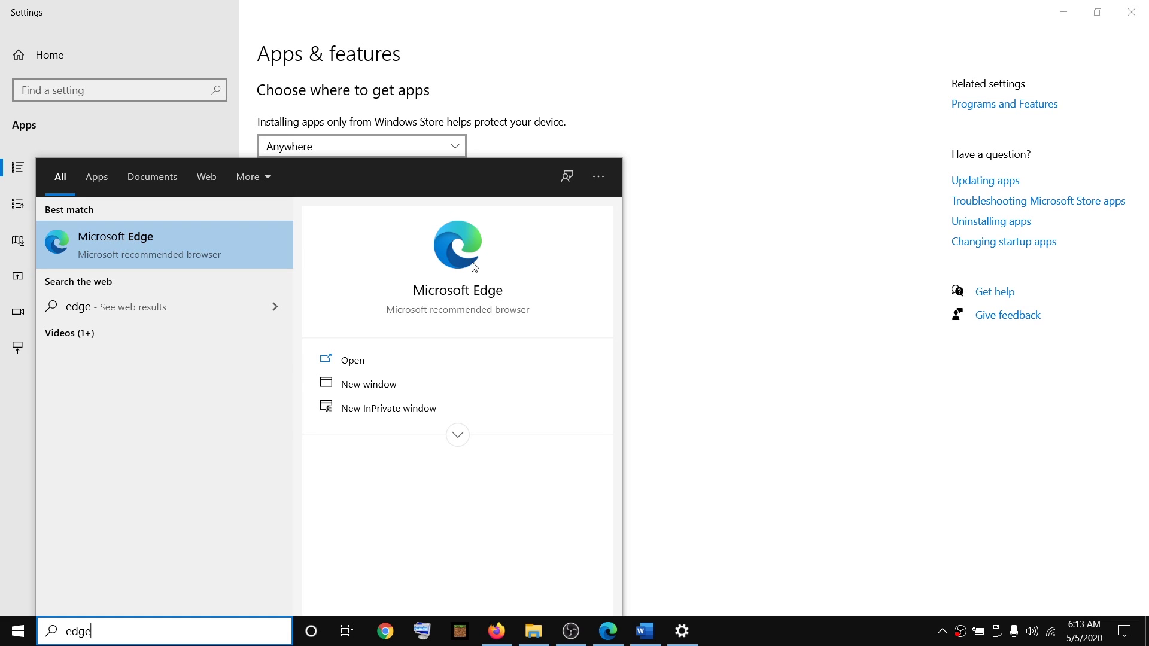
pyautogui.click(733, 366)
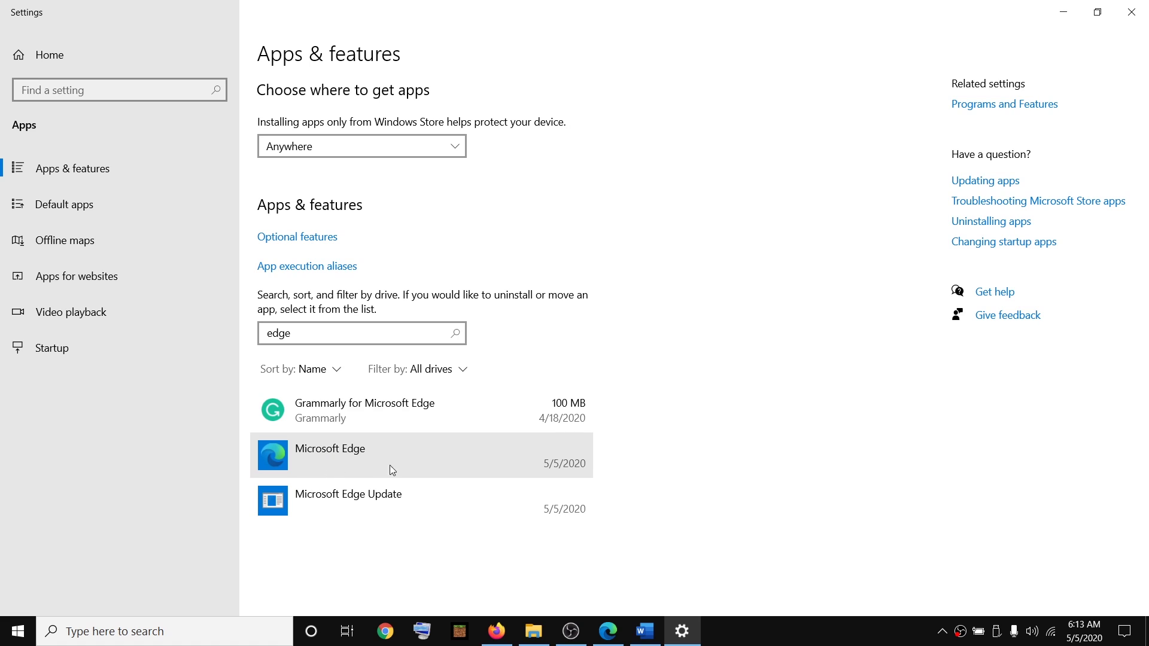
# - Attempt to uninstall Microsoft Edge and dismiss the close-all-Edge-windows warning
pyautogui.click(343, 465)
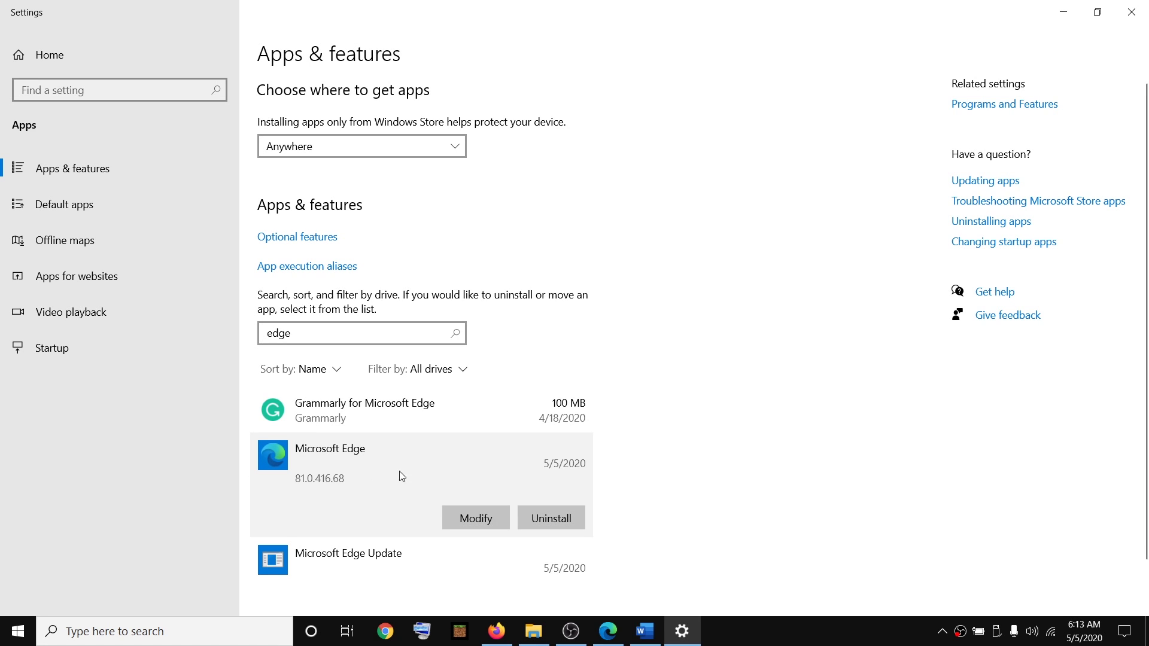
pyautogui.click(552, 520)
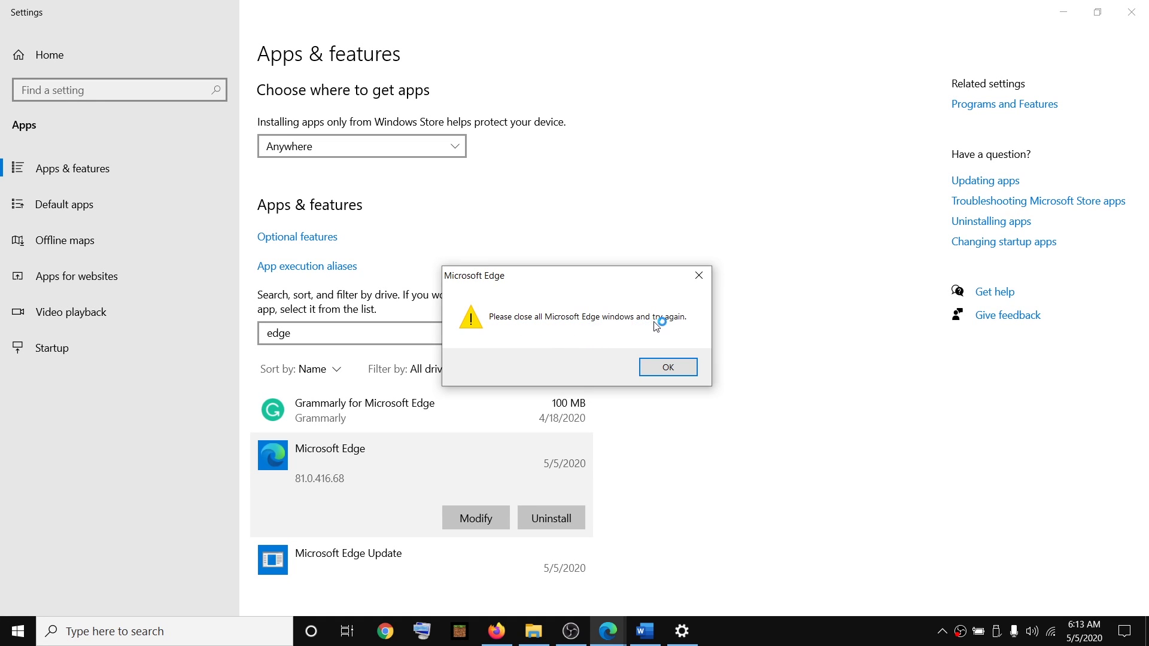
pyautogui.click(670, 369)
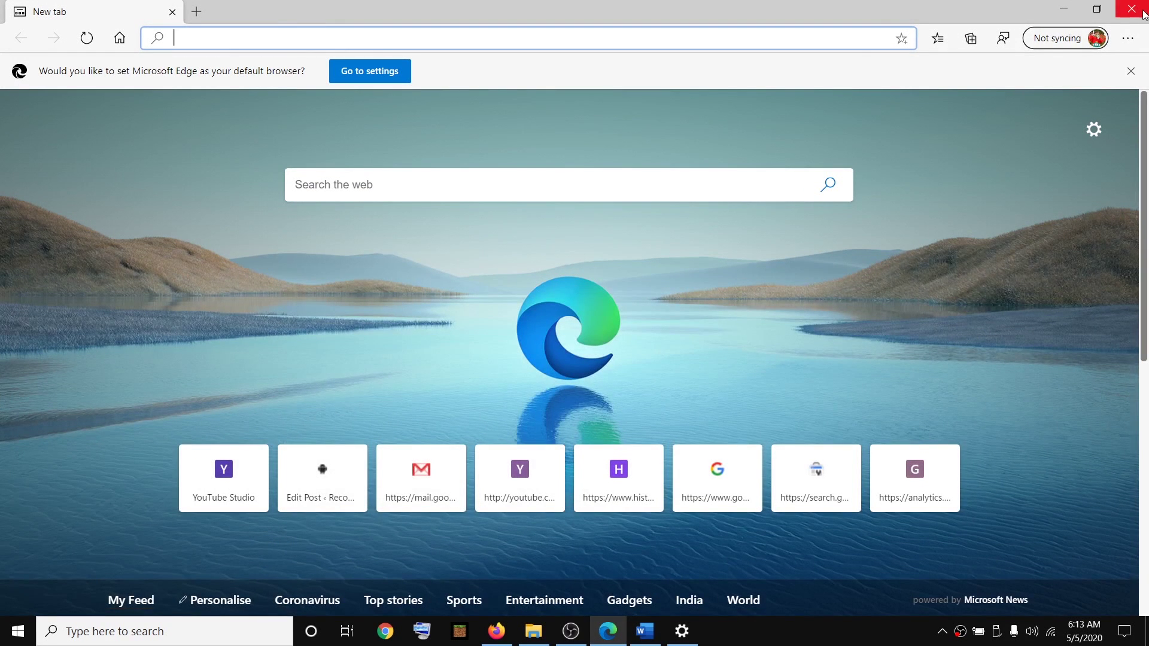
# - Close the running Edge window and confirm uninstalling Microsoft Edge
pyautogui.click(1147, 14)
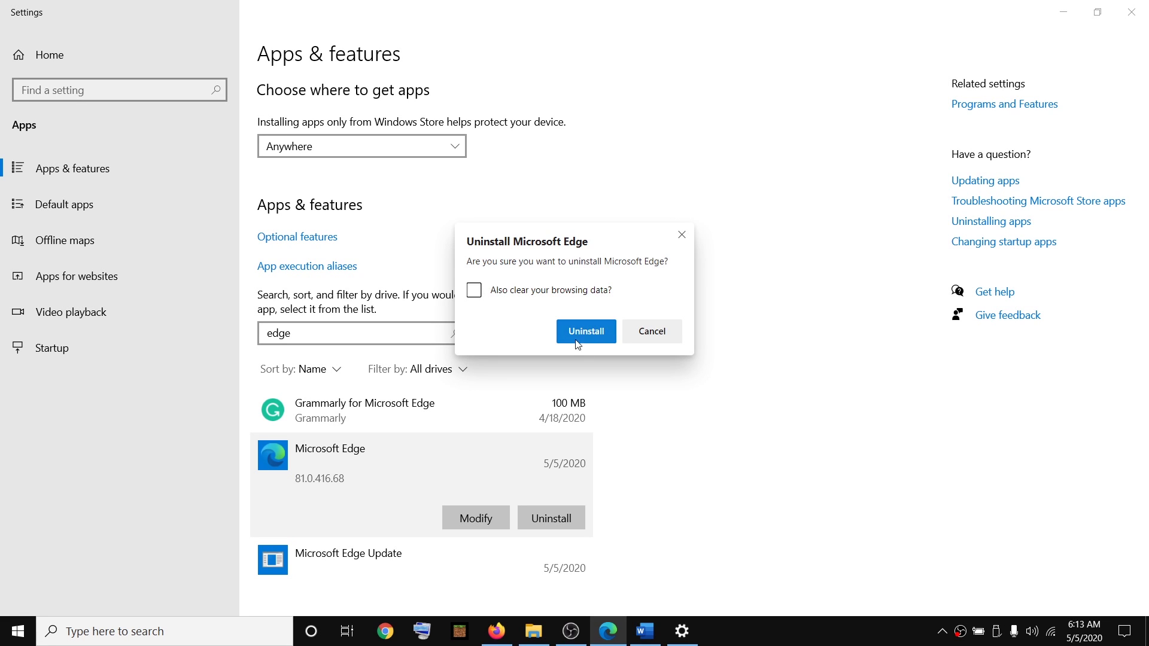
pyautogui.click(595, 334)
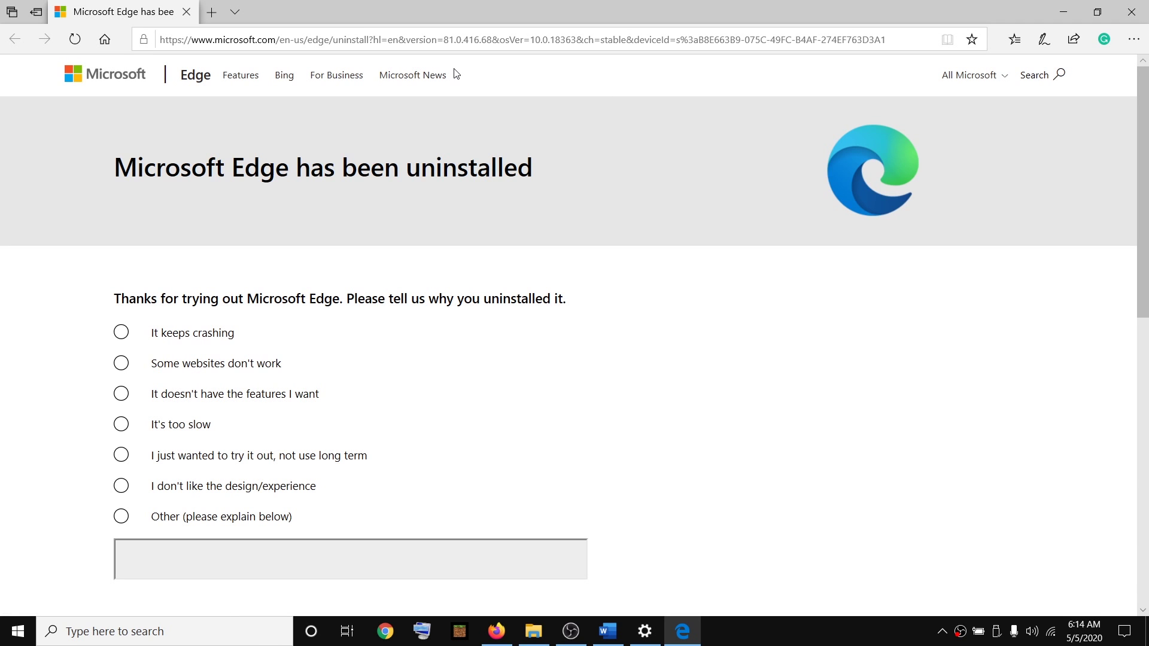
pyautogui.scroll(-3, 236, 339)
pyautogui.scroll(-1, 287, 387)
pyautogui.scroll(3, 310, 429)
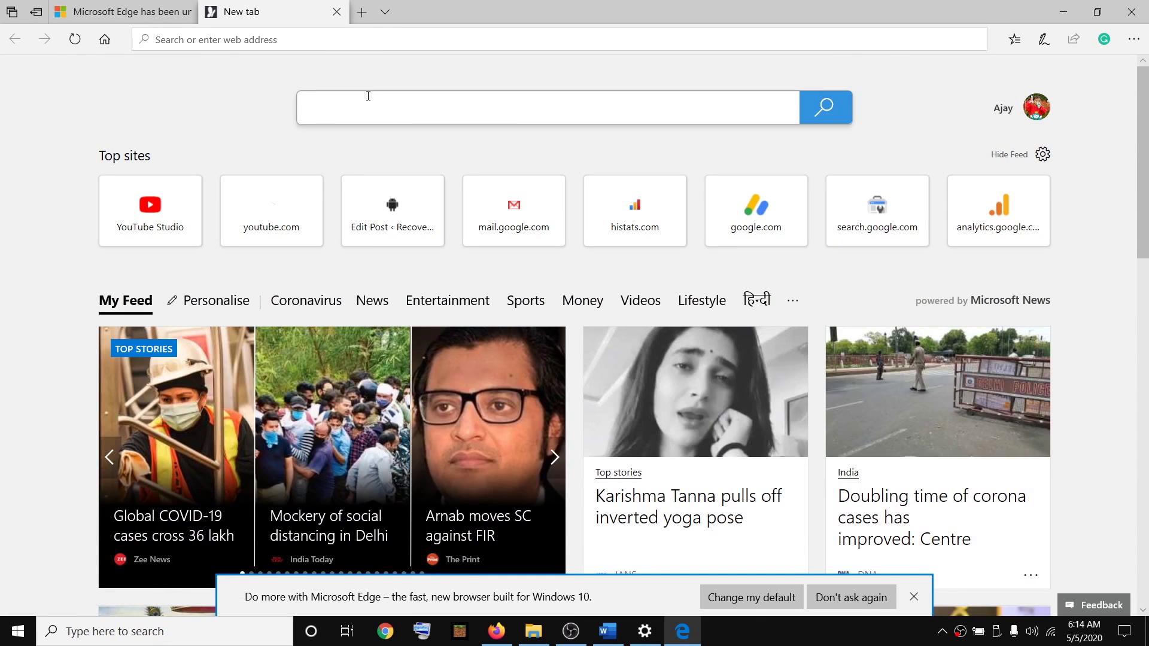
# - Search Windows for 'edg' to show legacy Microsoft Edge as the best match
pyautogui.click(149, 634)
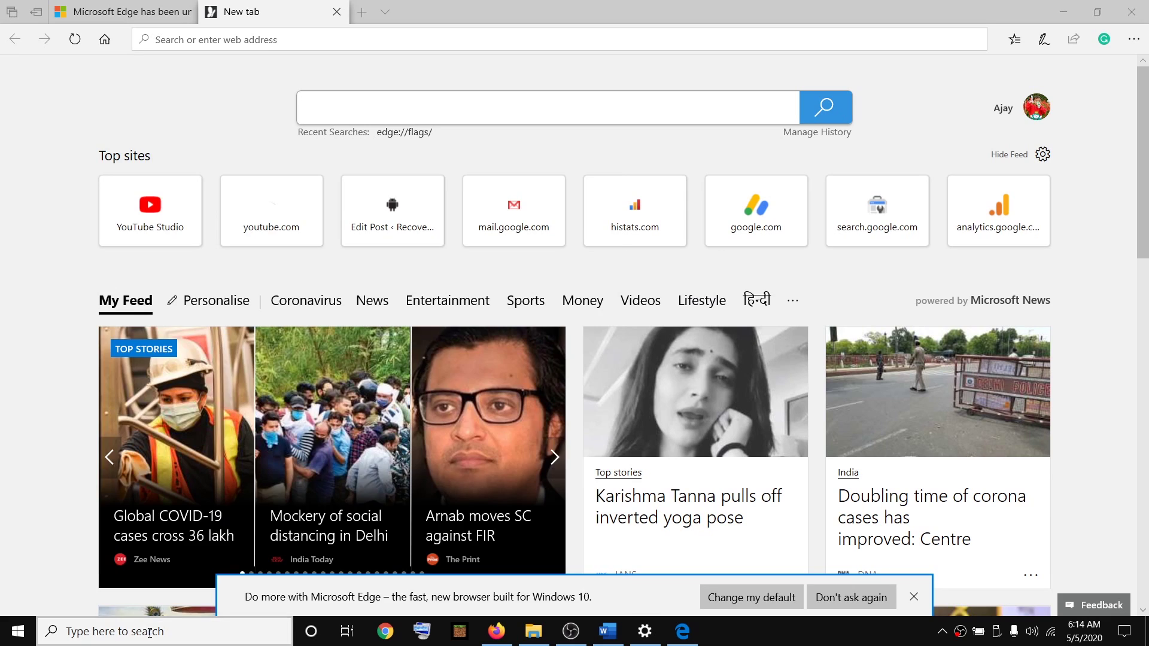
pyautogui.write('edge')
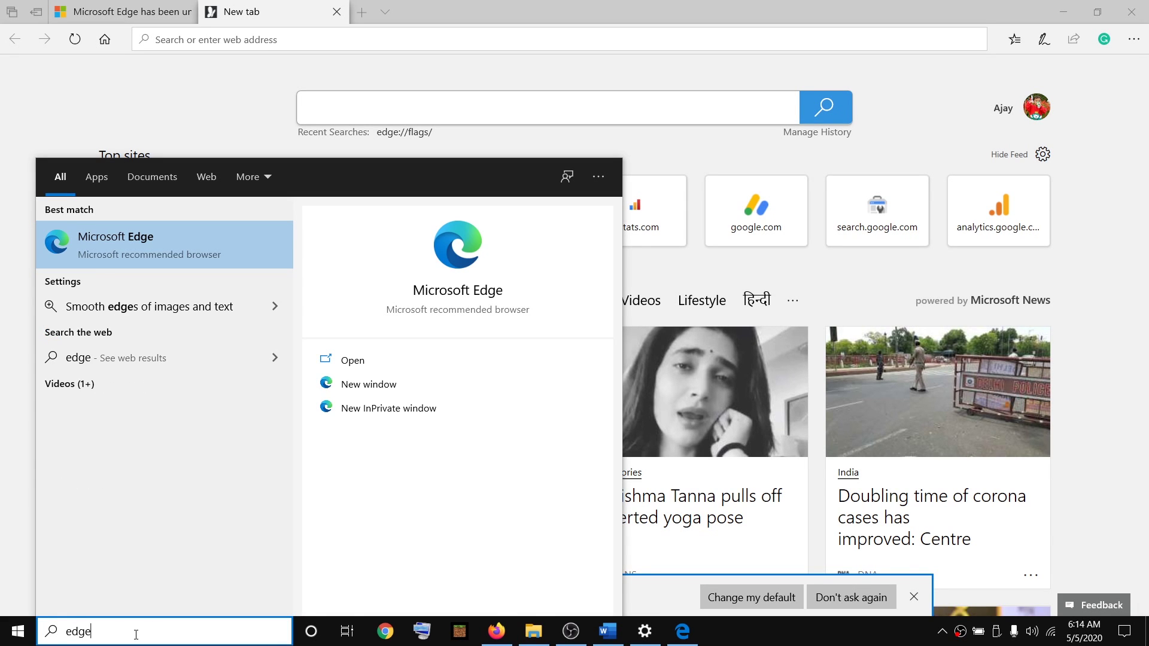
pyautogui.press('BackSpace')
pyautogui.press('BackSpace')
pyautogui.press('BackSpace')
pyautogui.press('BackSpace')
pyautogui.write('edg')
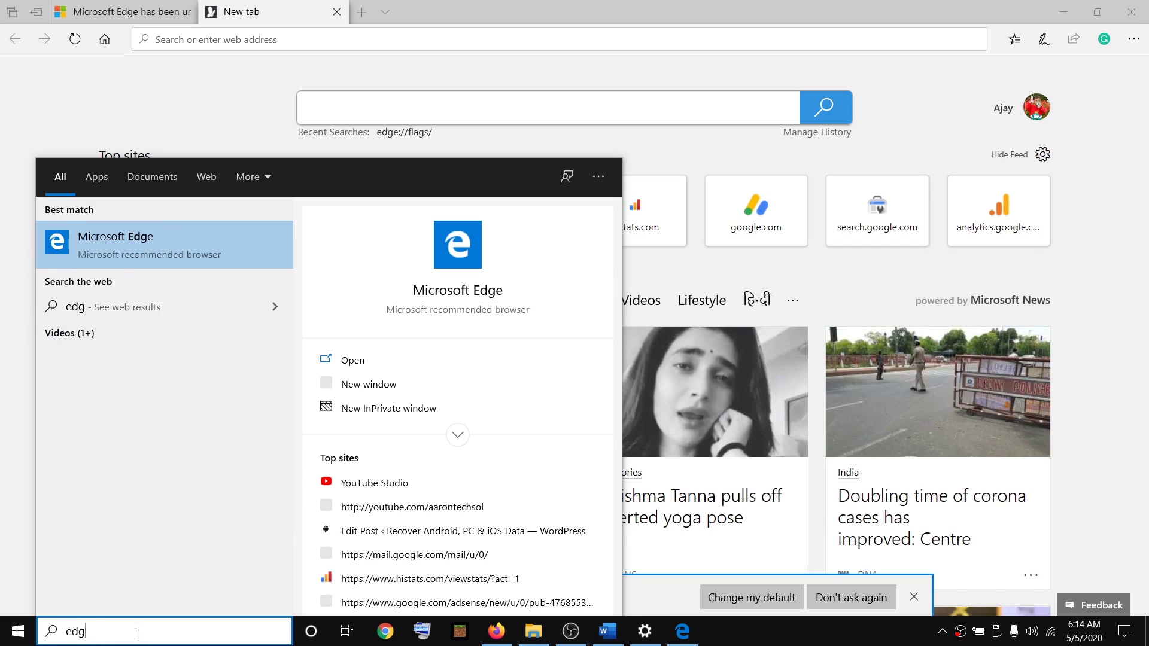
pyautogui.write('e')
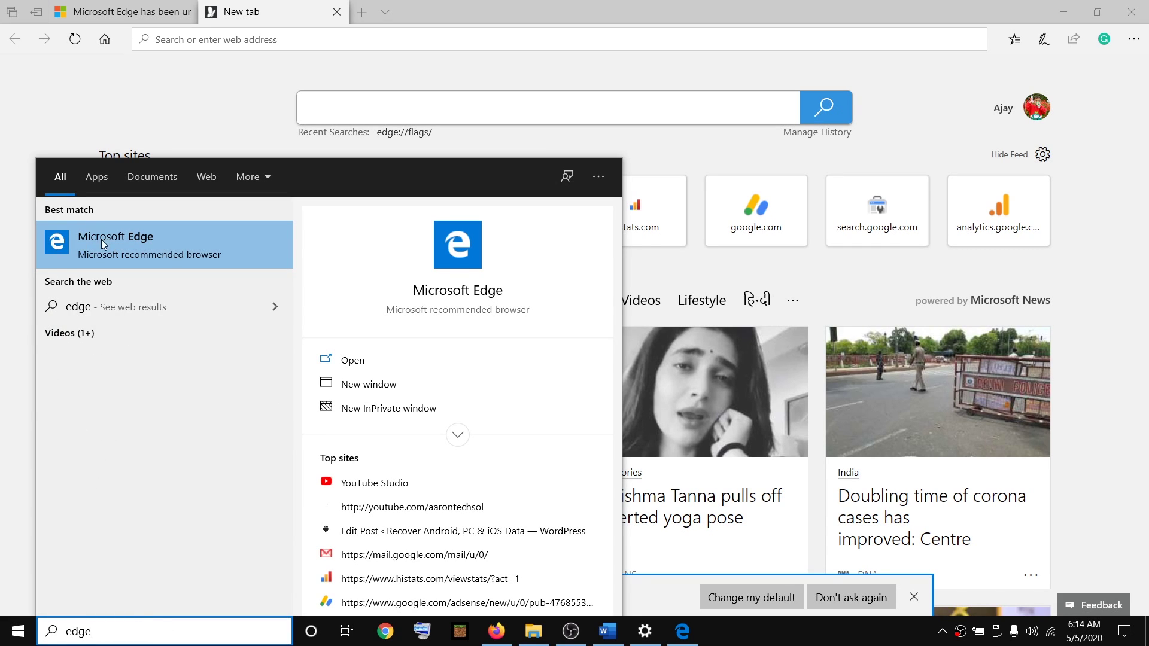